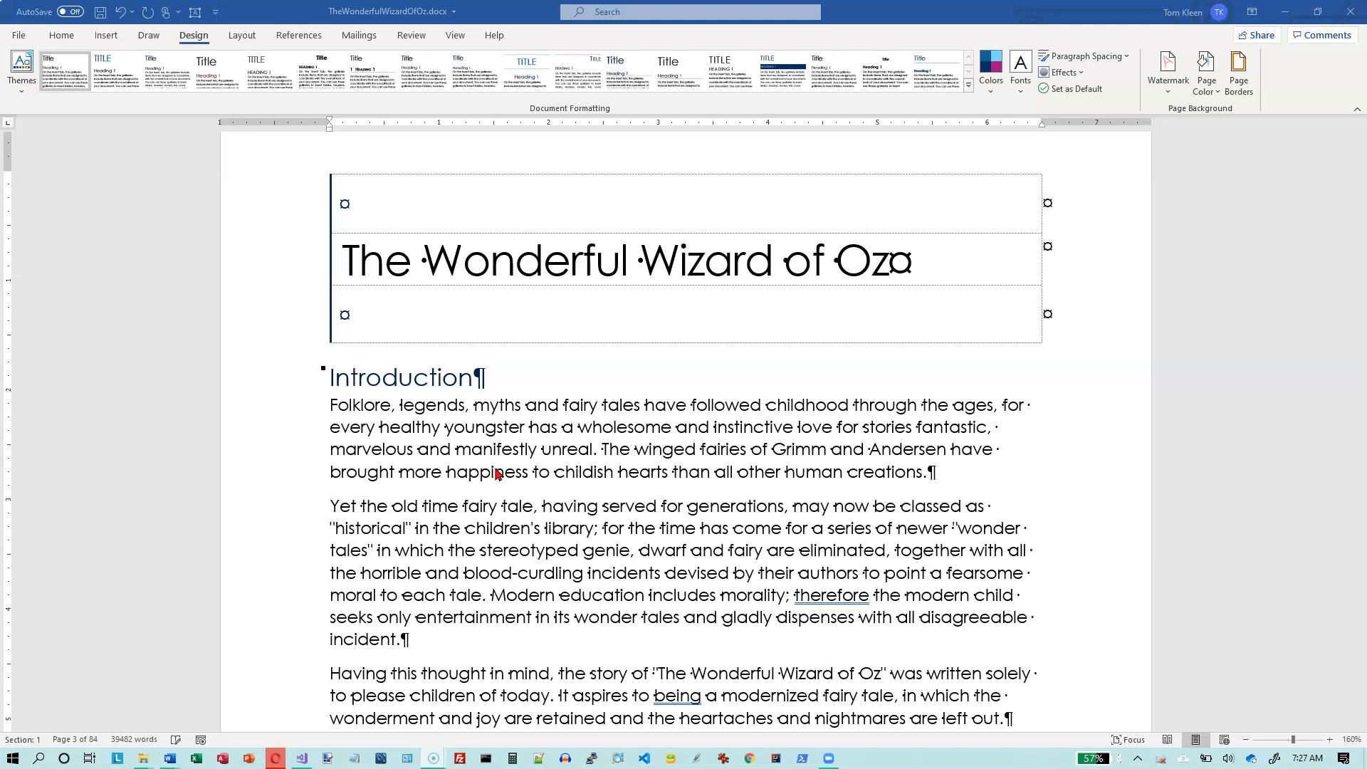
Step: Check which styles are assigned to the book title, the Introduction heading and the first body paragraph
left_click(436, 284)
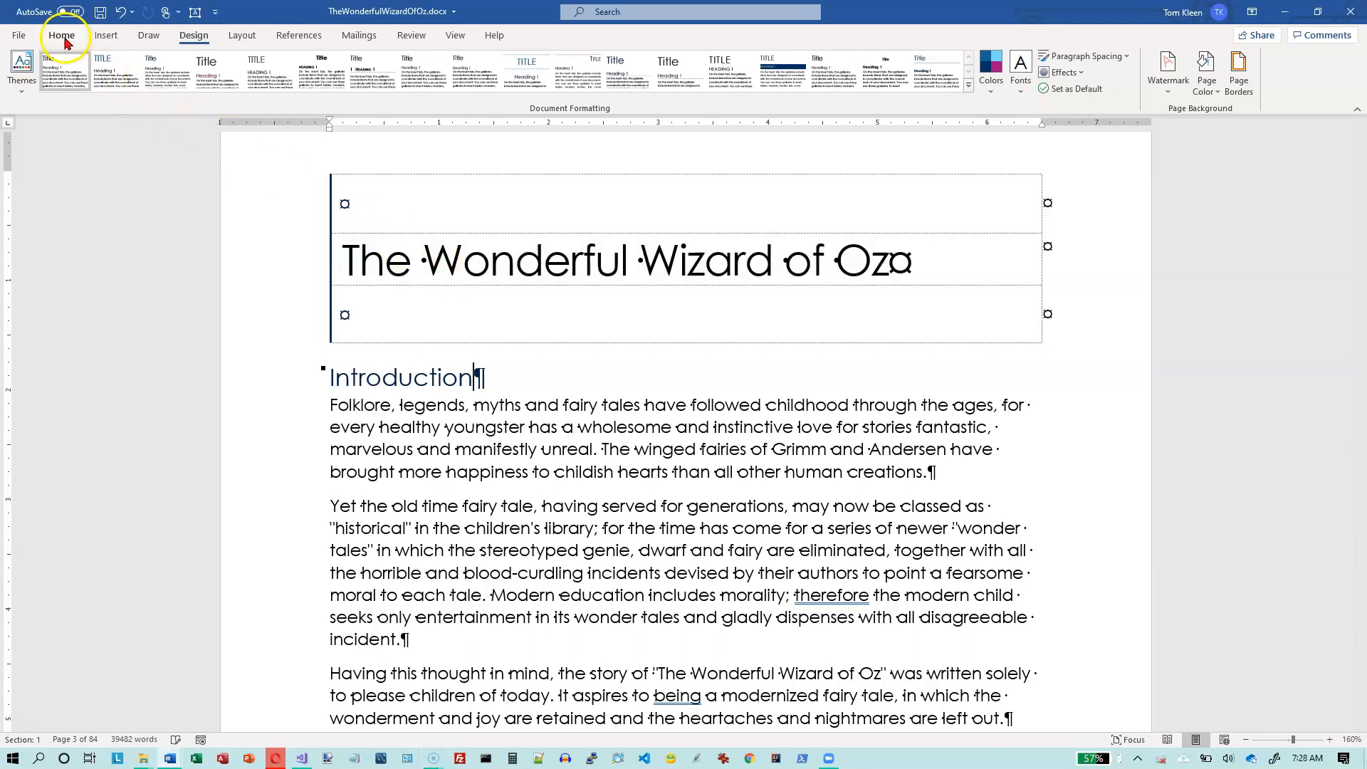
left_click(62, 35)
left_click(462, 262)
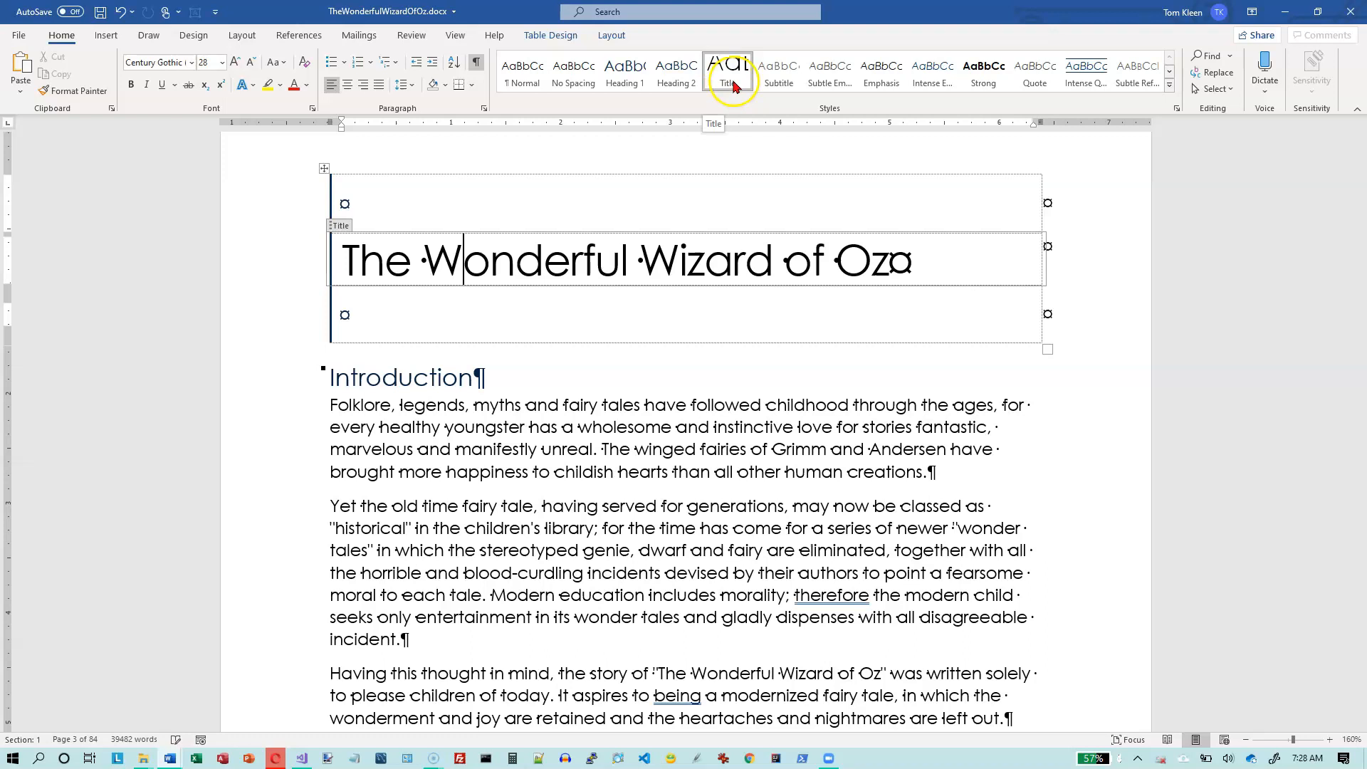
left_click(456, 379)
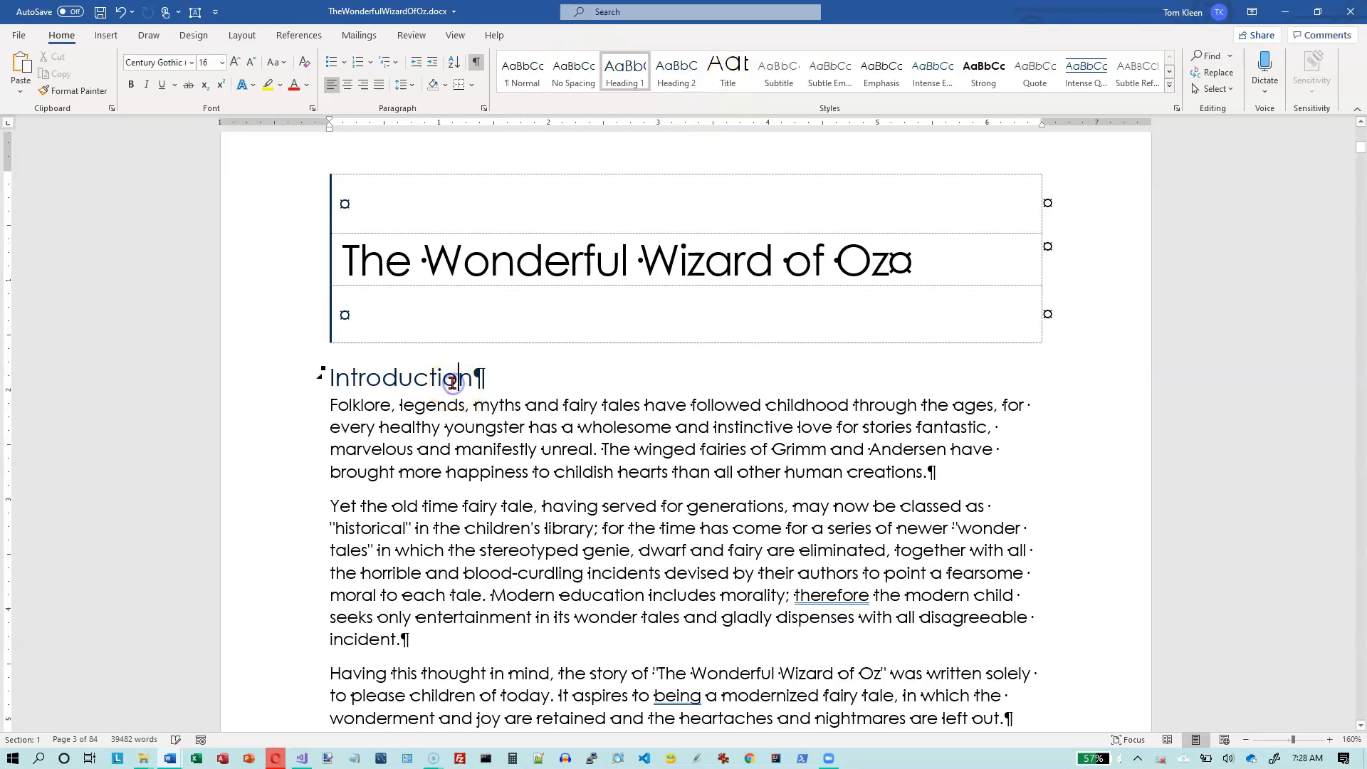
left_click(534, 449)
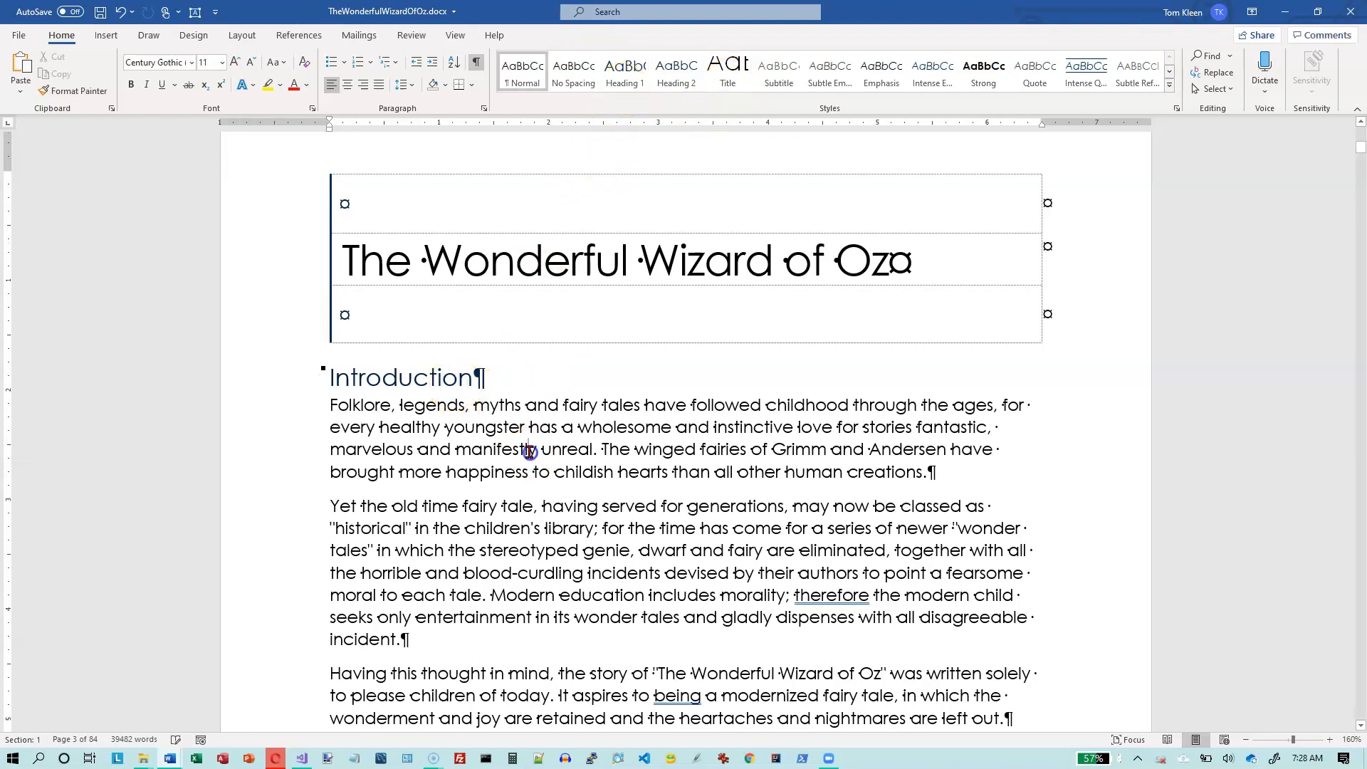
left_click(498, 320)
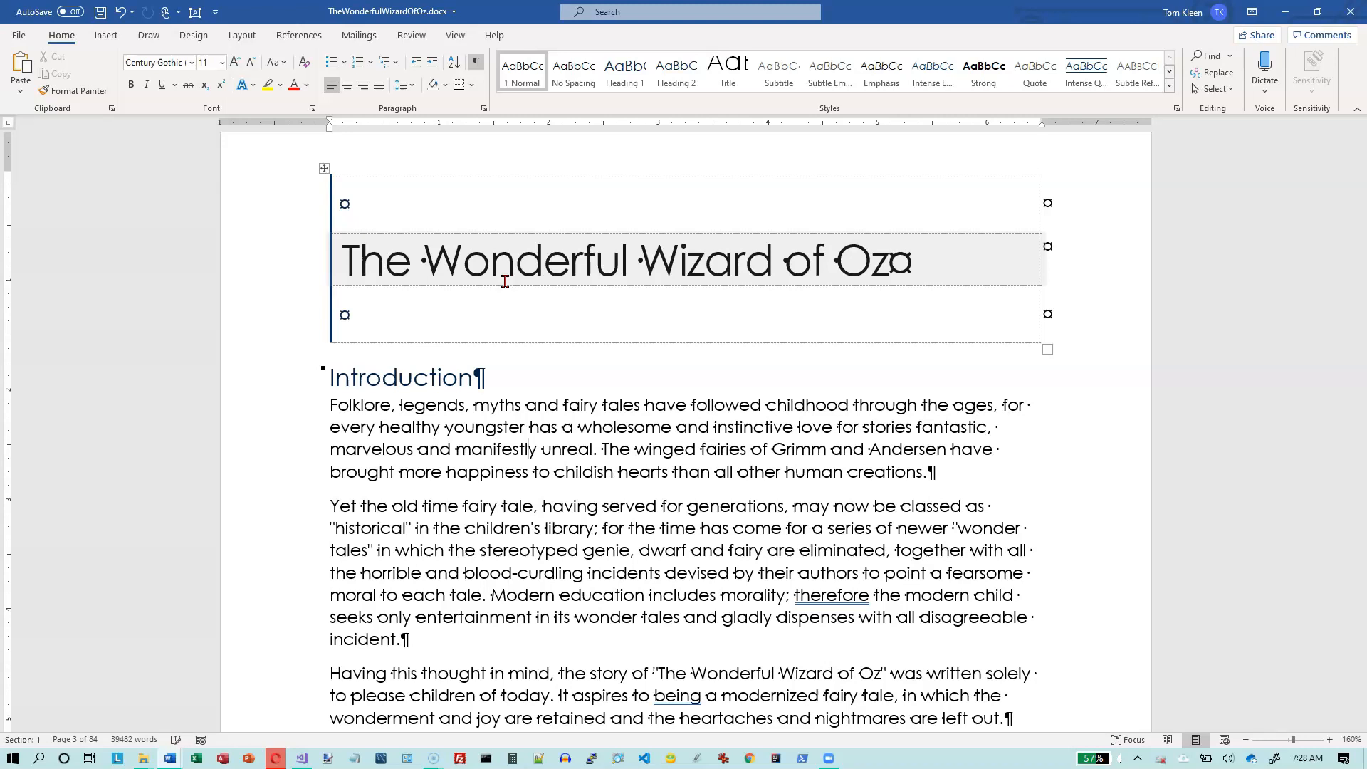
left_click(467, 636)
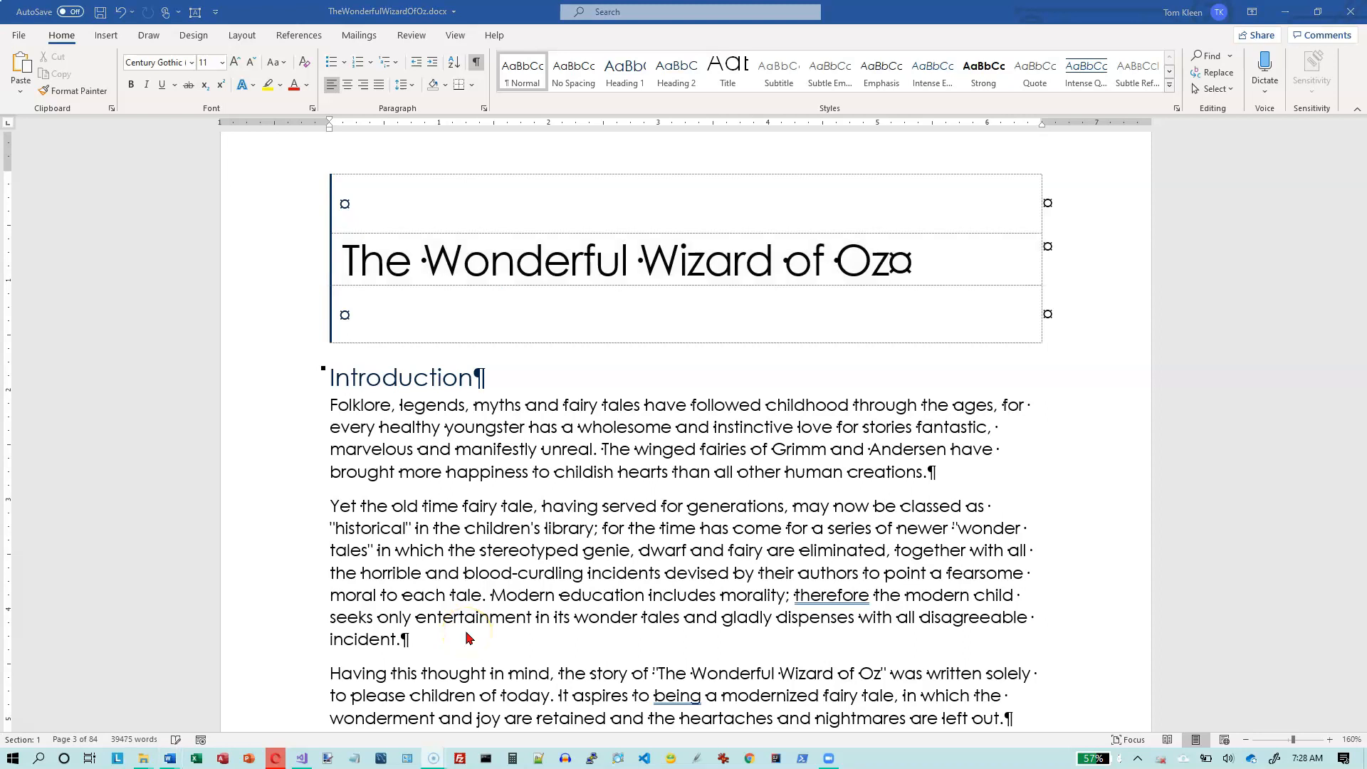
Step: Apply the Facet theme to the whole document
left_click(192, 36)
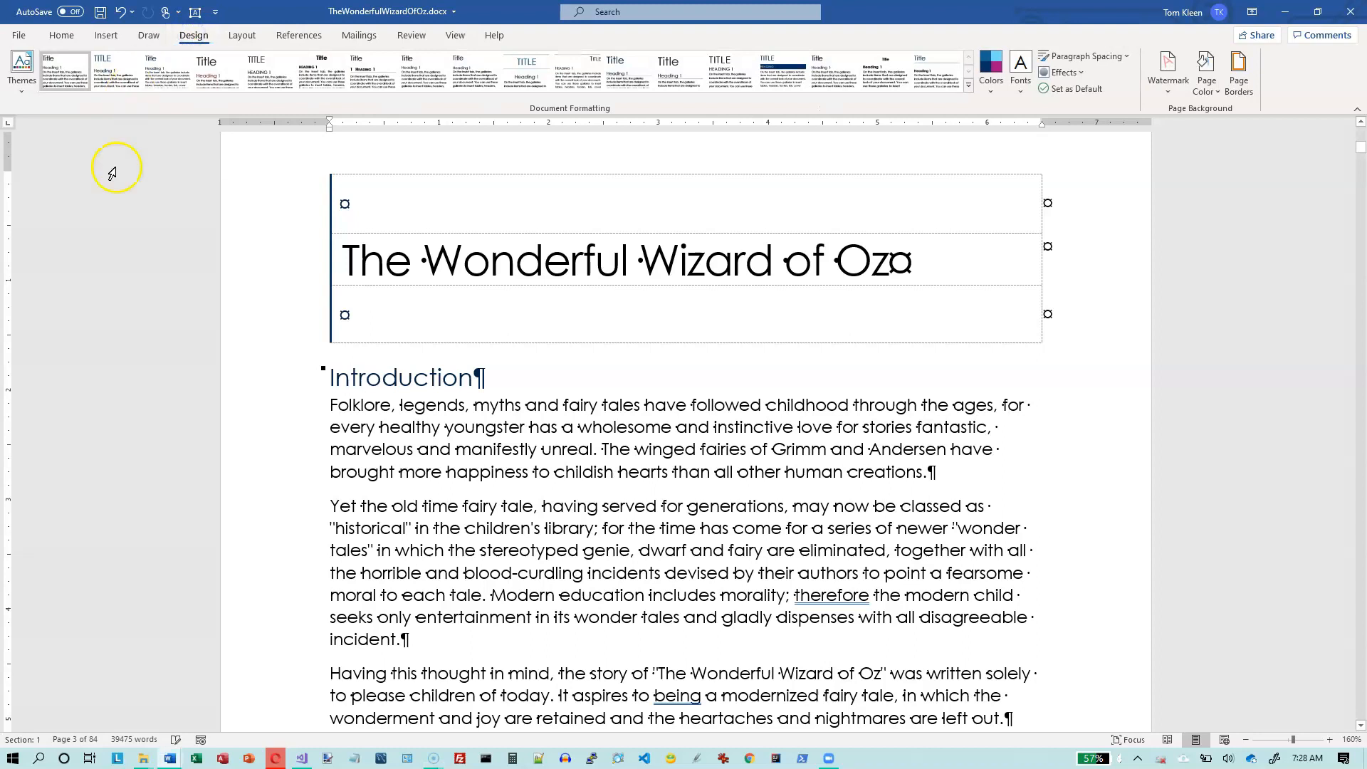
left_click(22, 97)
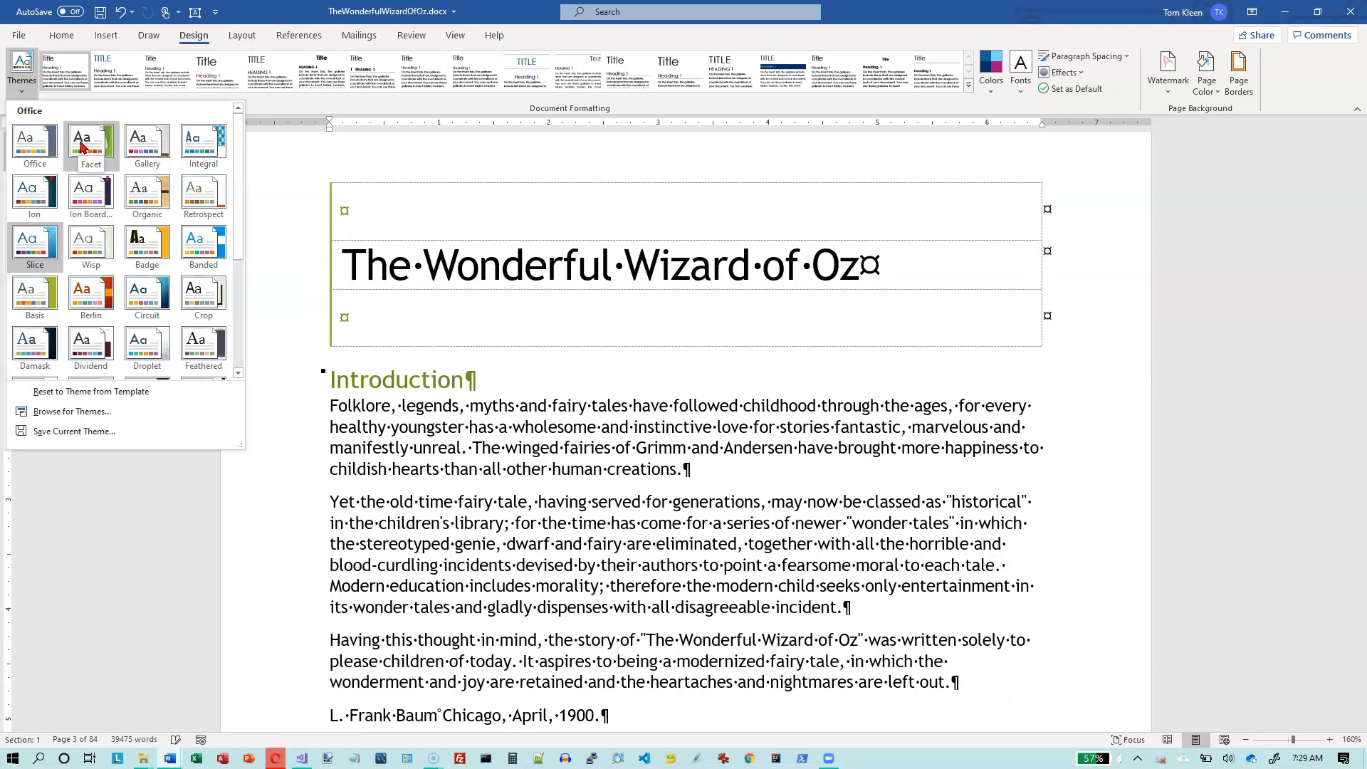
left_click(510, 271)
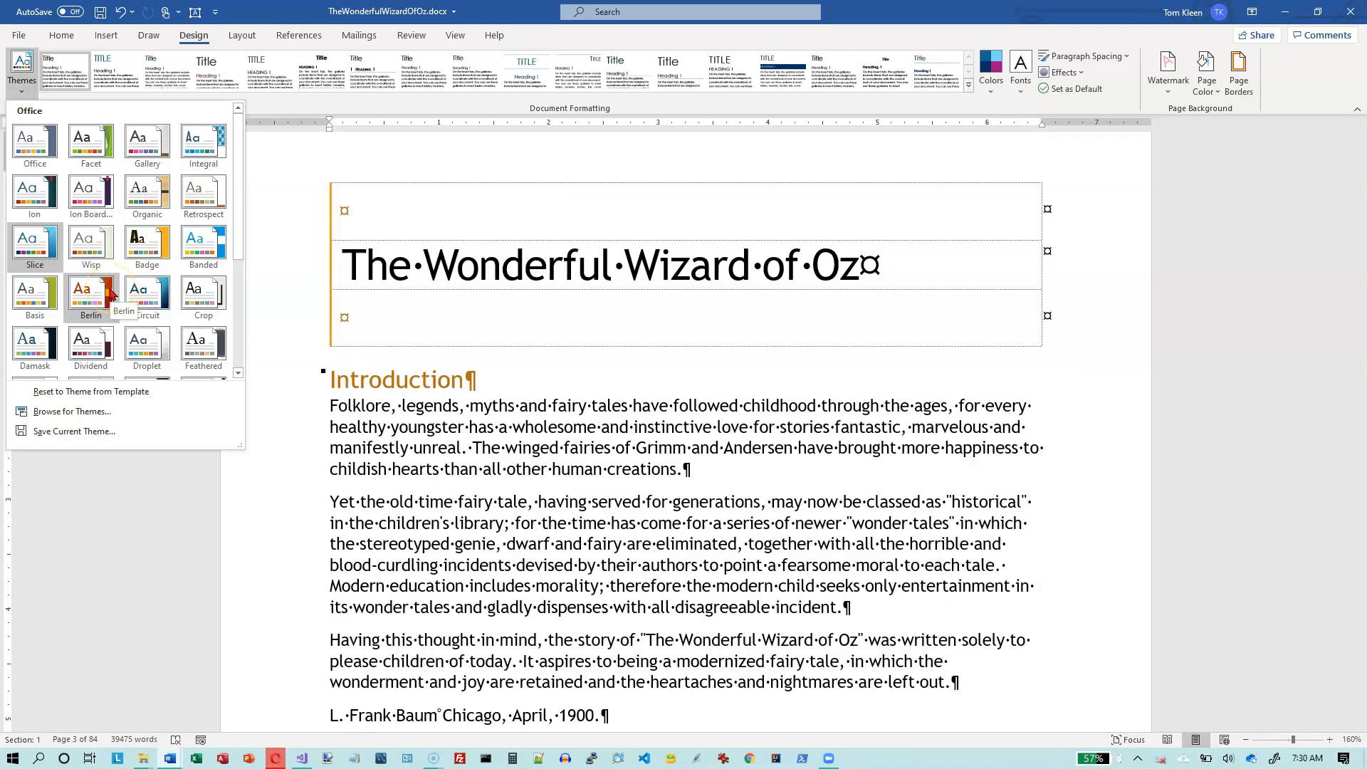
left_click(95, 156)
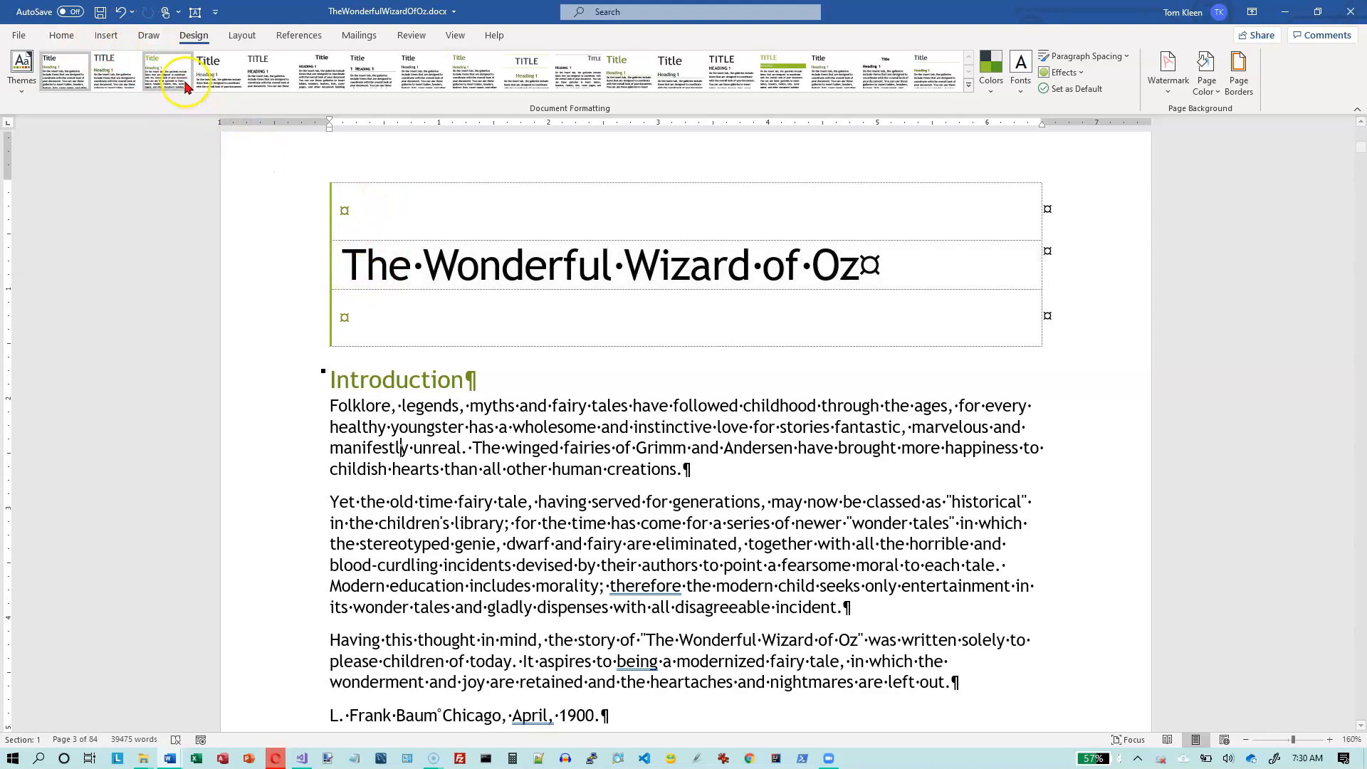
Step: Examine the theme colors that the Facet theme offers for font color, without applying one
left_click(63, 35)
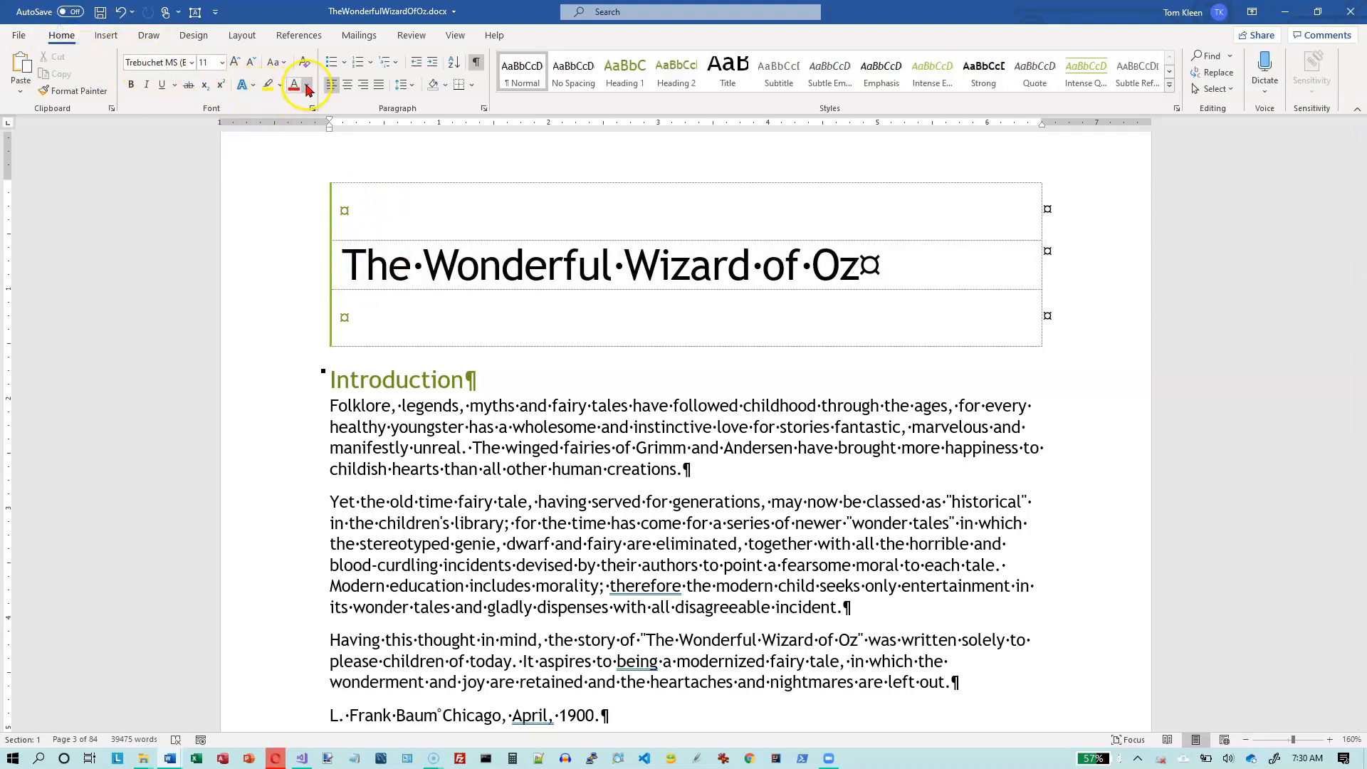
left_click(307, 86)
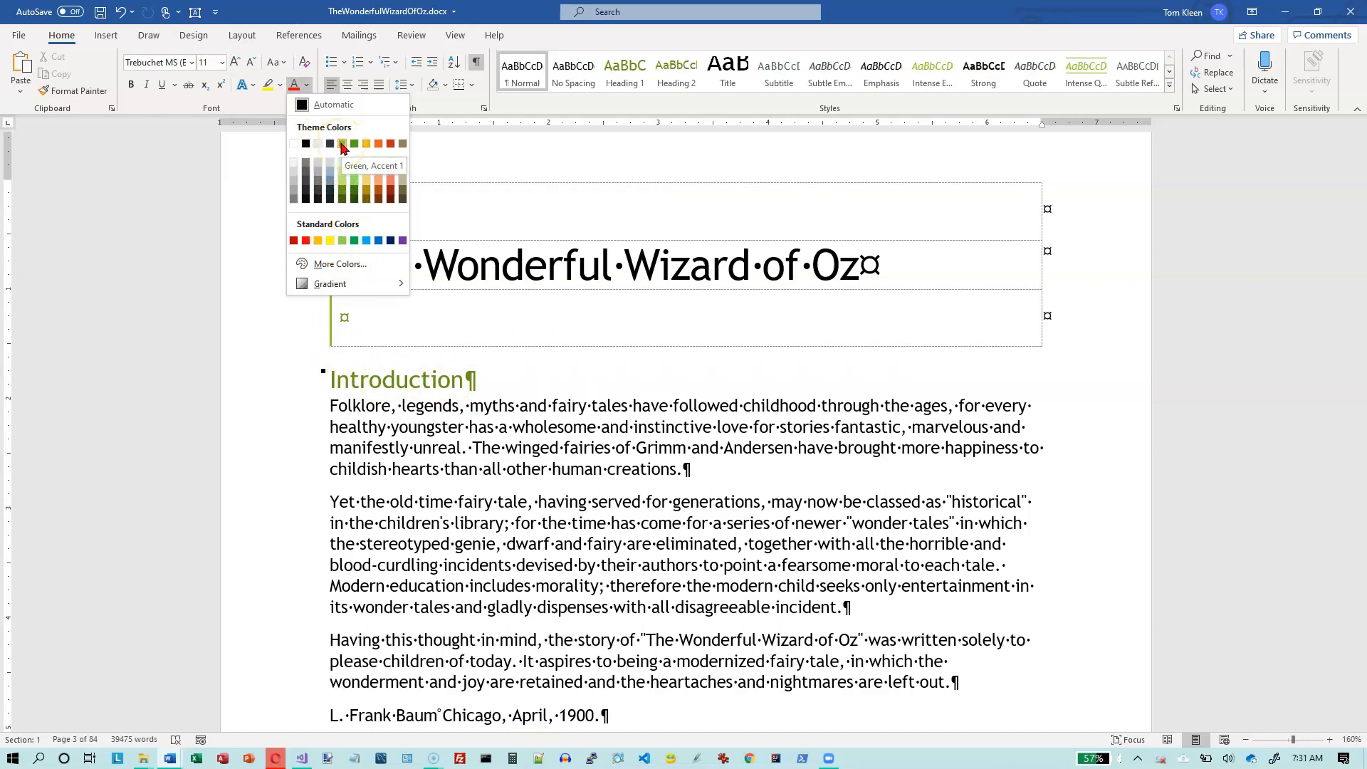
left_click(401, 403)
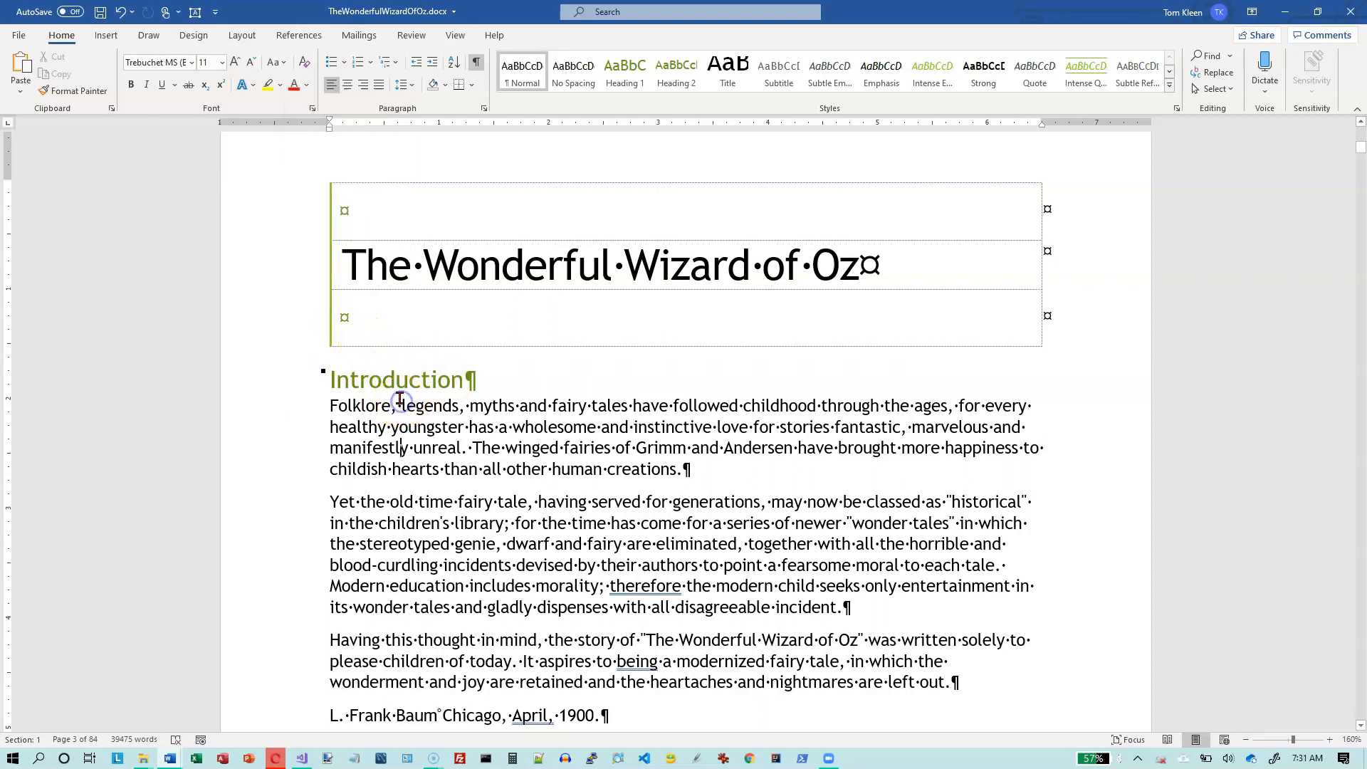
Step: Change the document's theme to Gallery
left_click(193, 36)
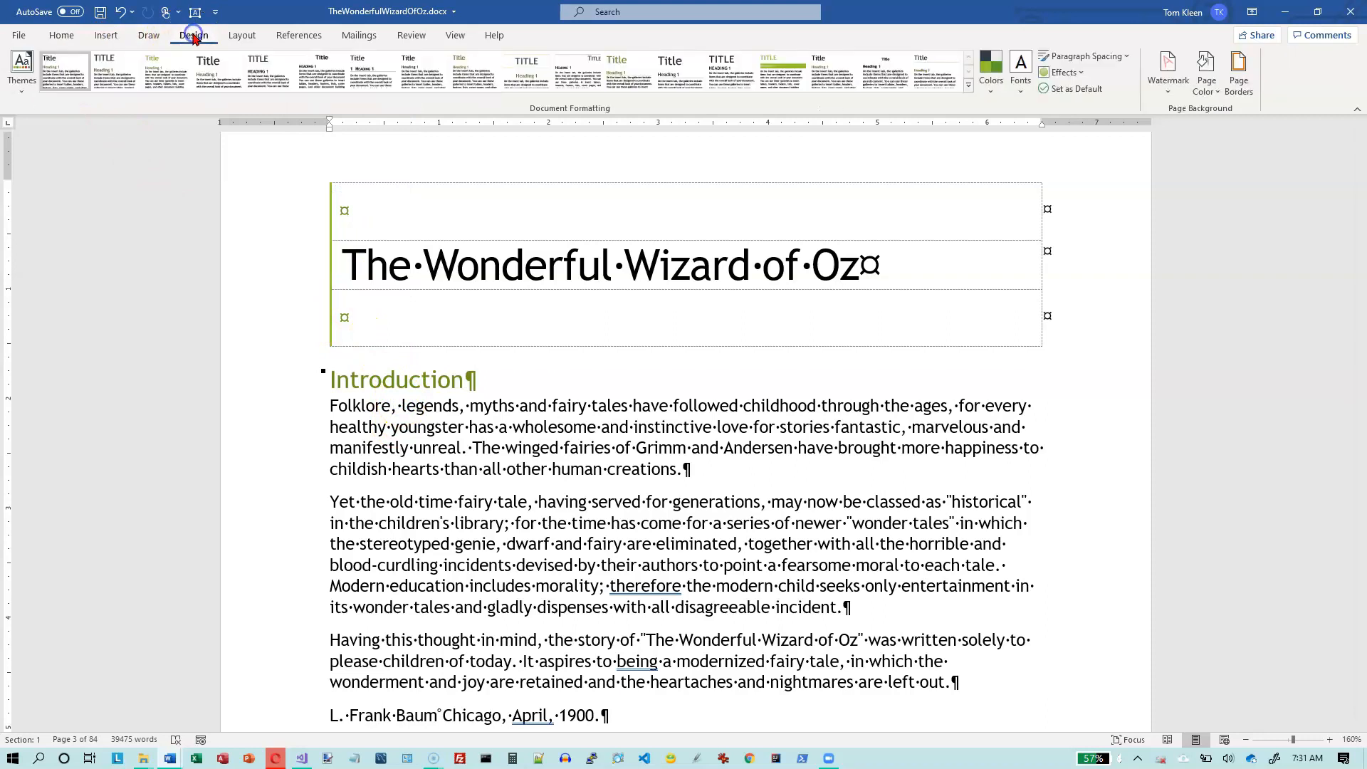
left_click(22, 88)
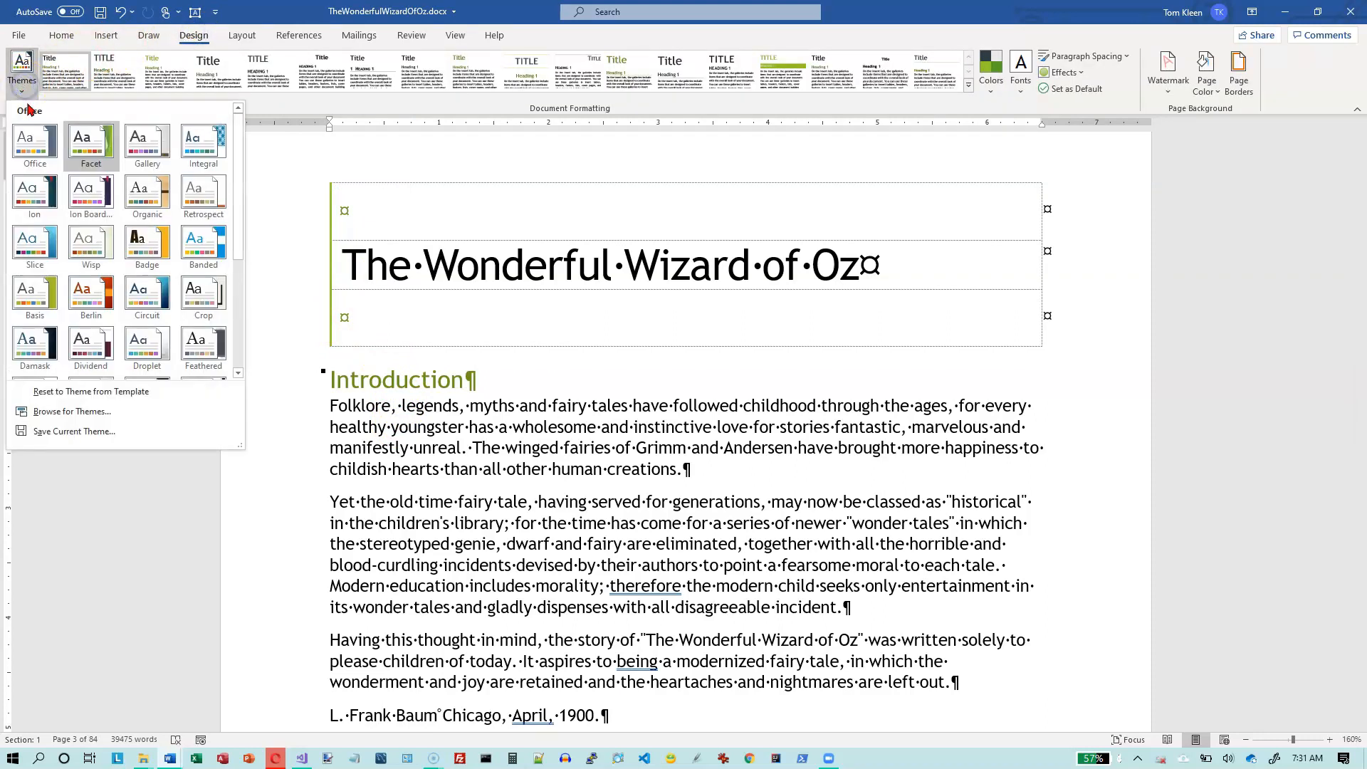
left_click(137, 149)
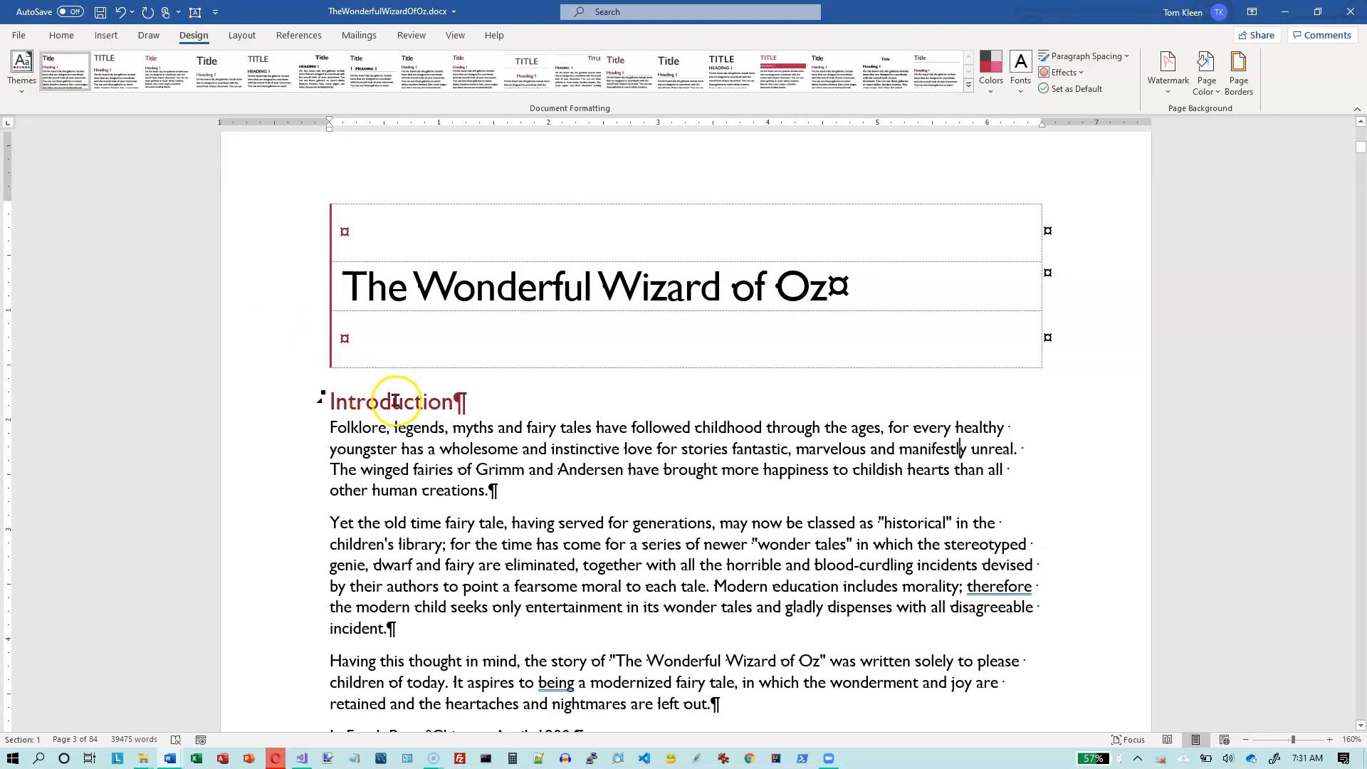
Step: Examine the font color palette of the Gallery theme, leaving the text color as it is
left_click(61, 36)
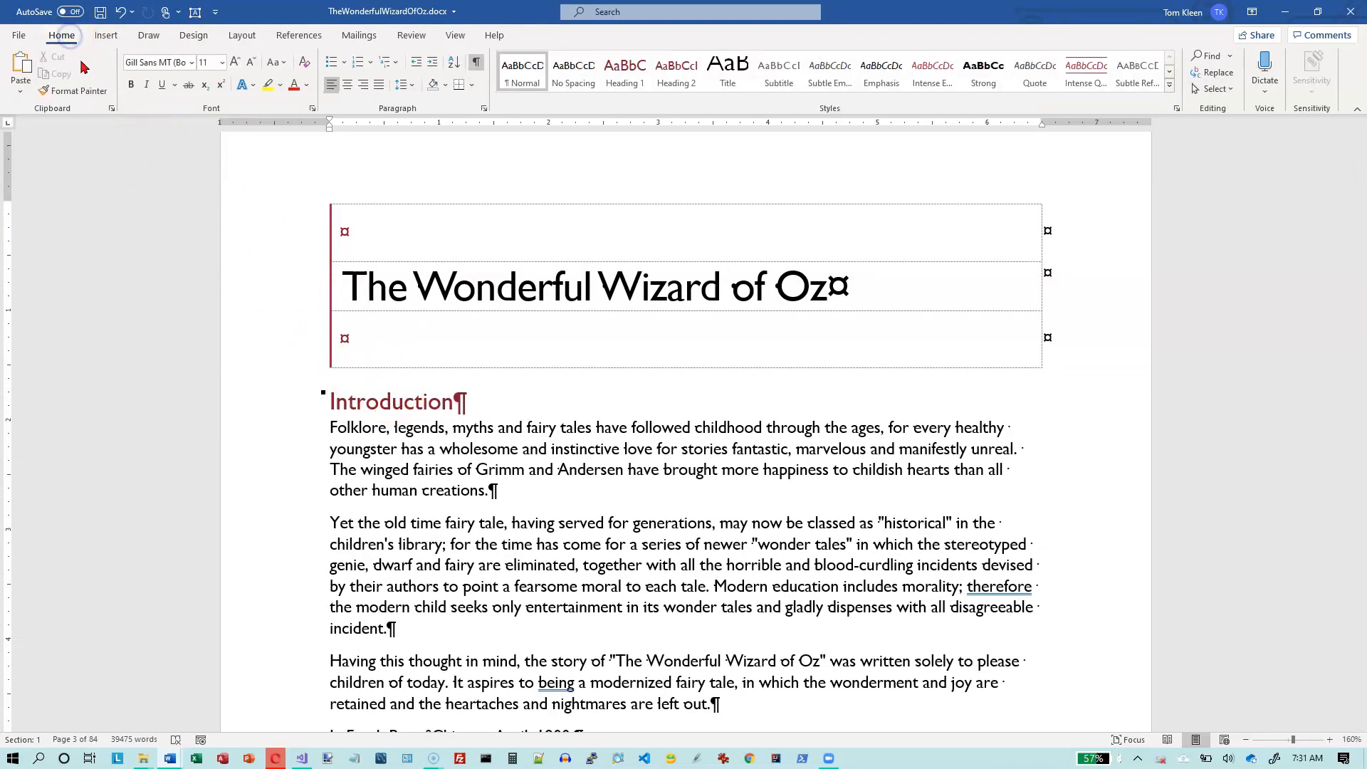
left_click(305, 87)
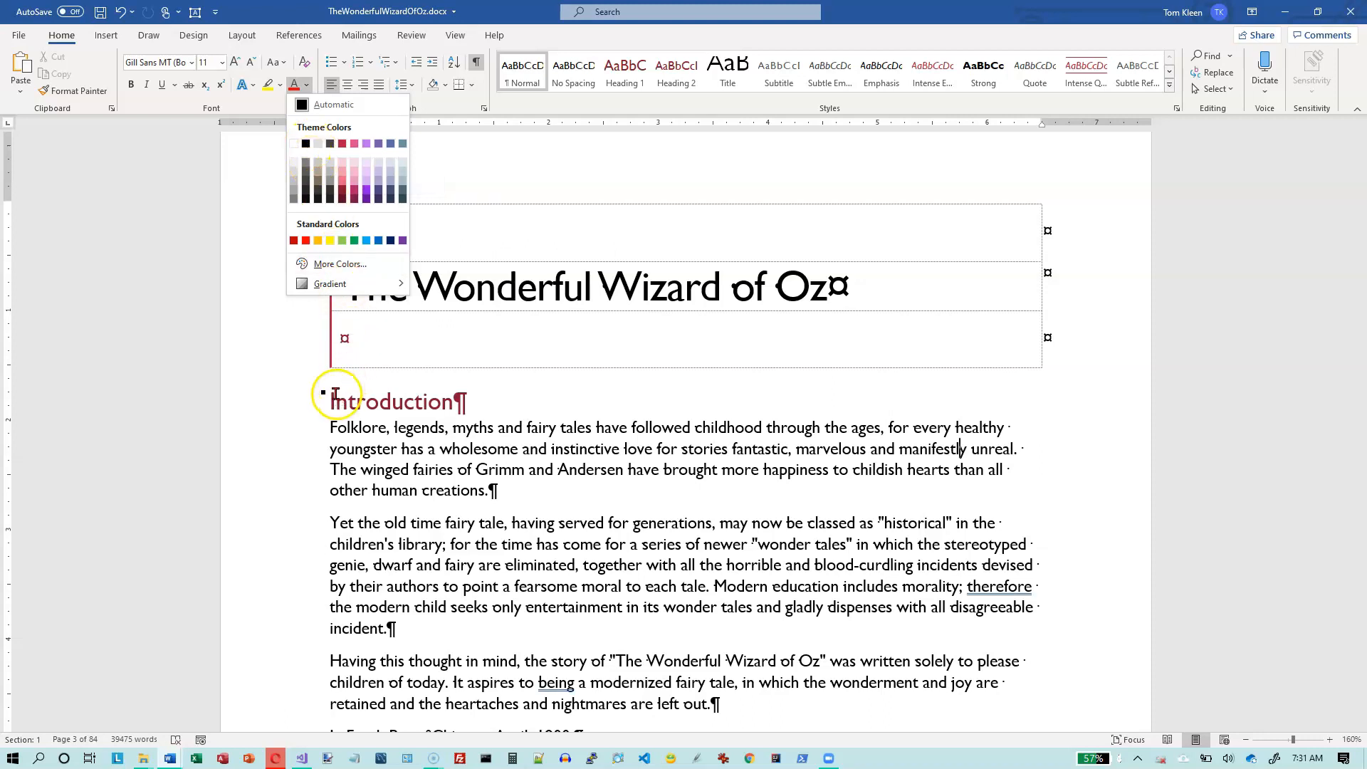
key("Escape")
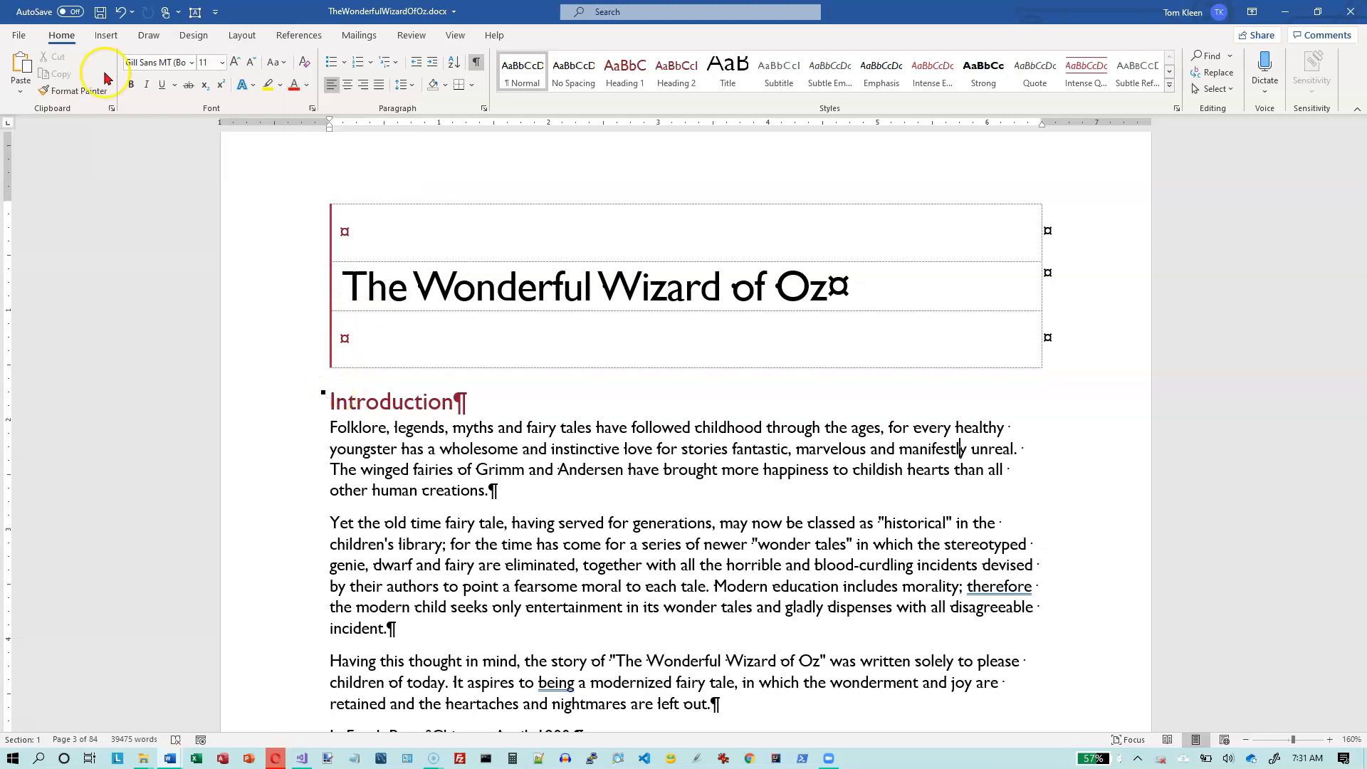
Step: Try other style sets on the document and restore the first one in the document formatting gallery
left_click(192, 39)
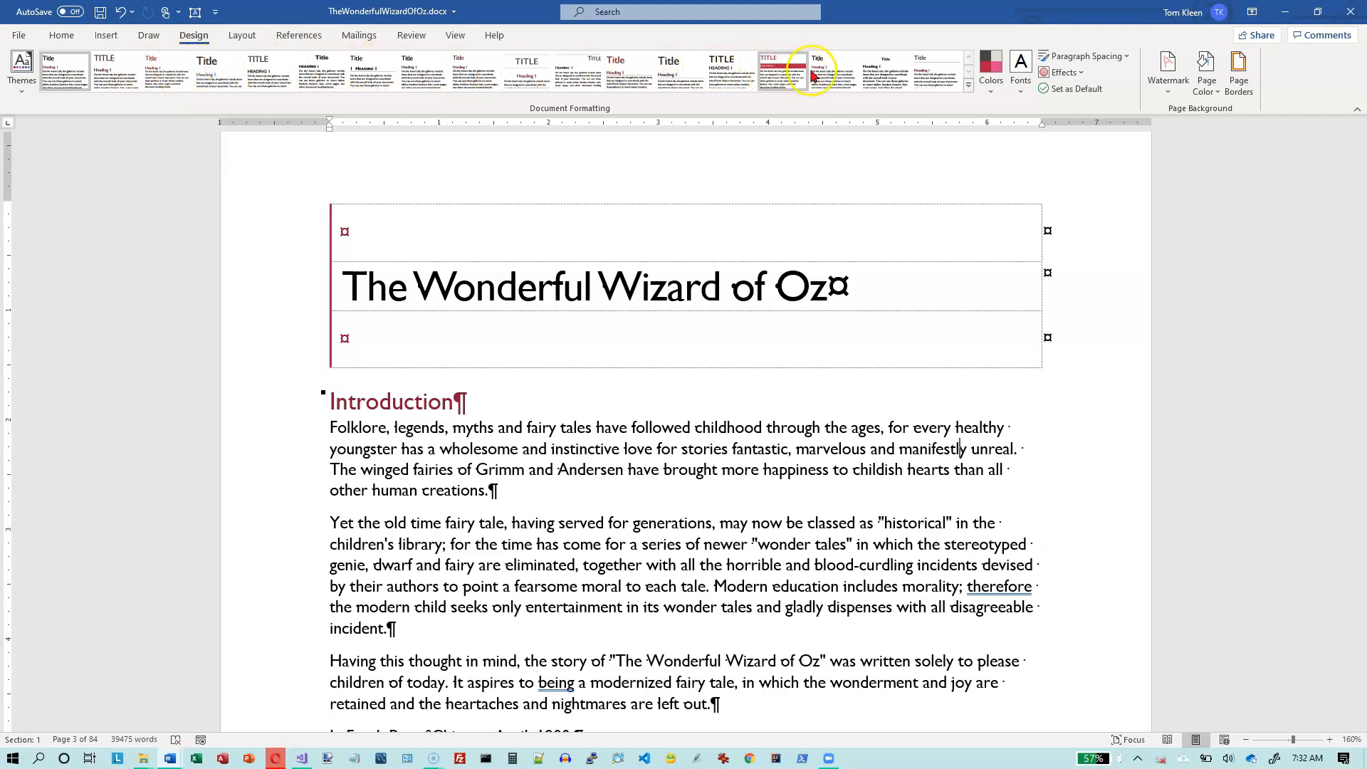
left_click(938, 73)
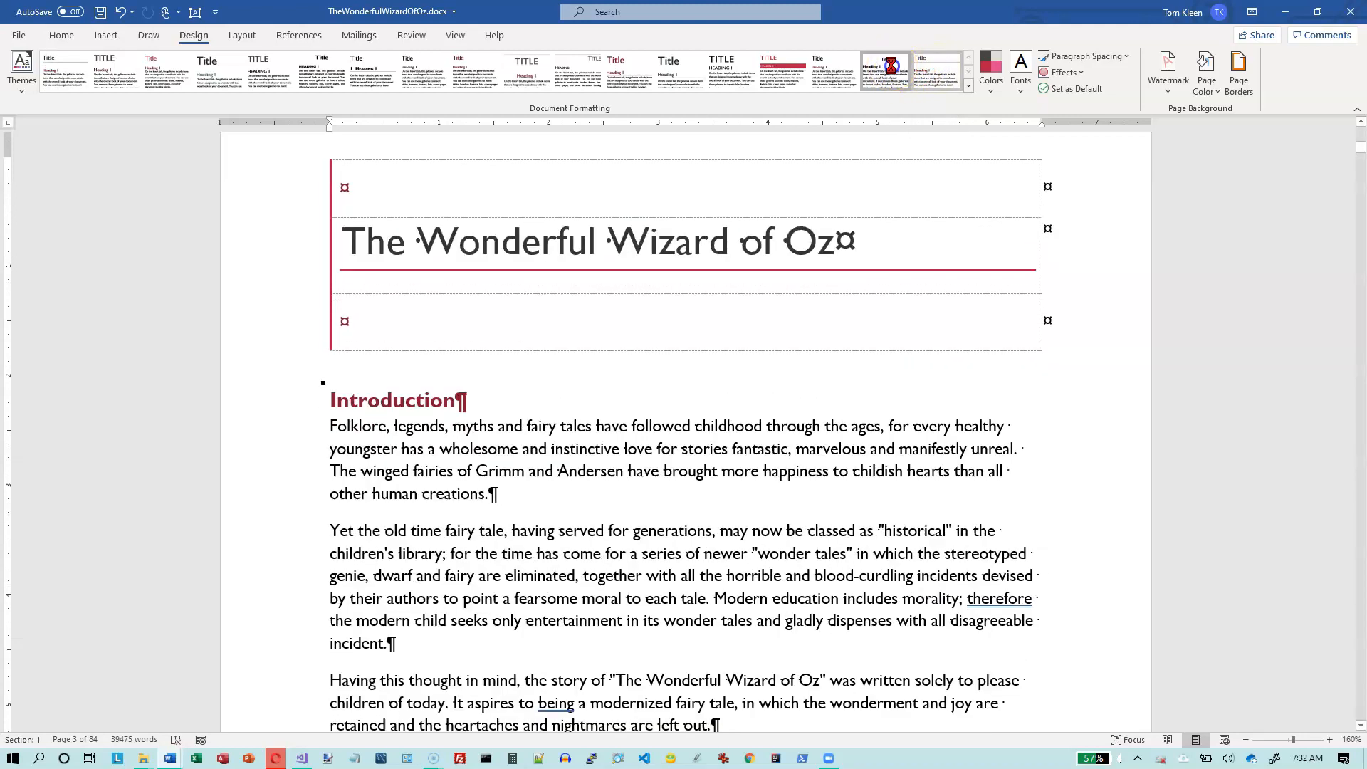
left_click(844, 69)
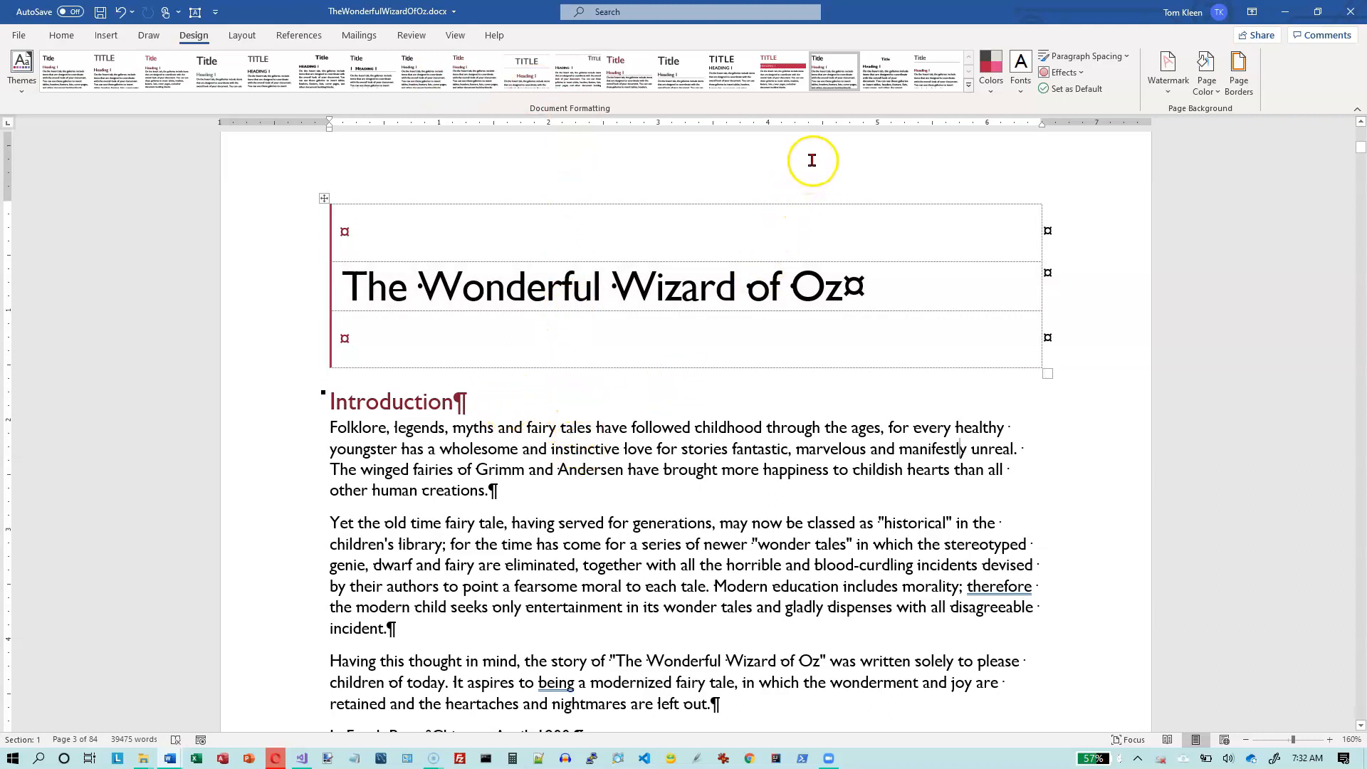
left_click(66, 85)
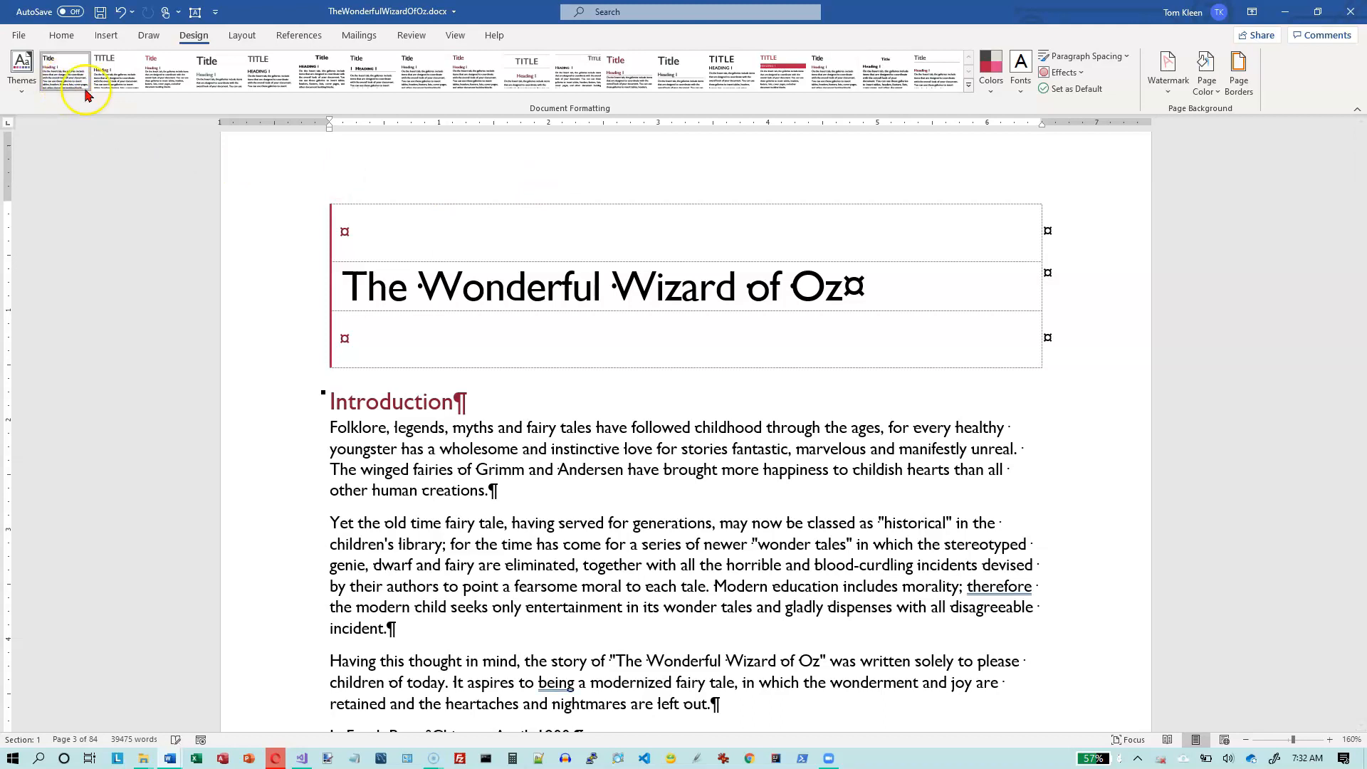
Step: Examine the custom and Office color sets available for the document's theme
left_click(987, 93)
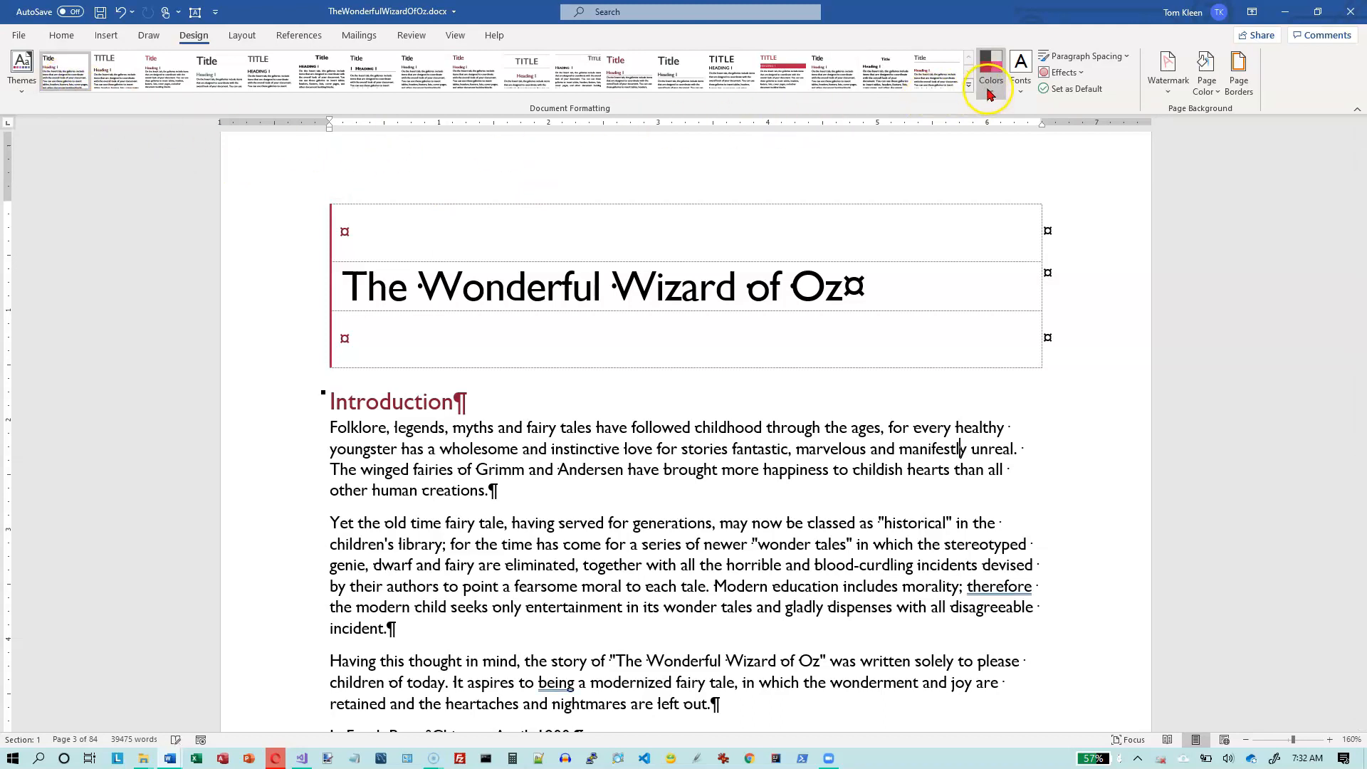
left_click(990, 89)
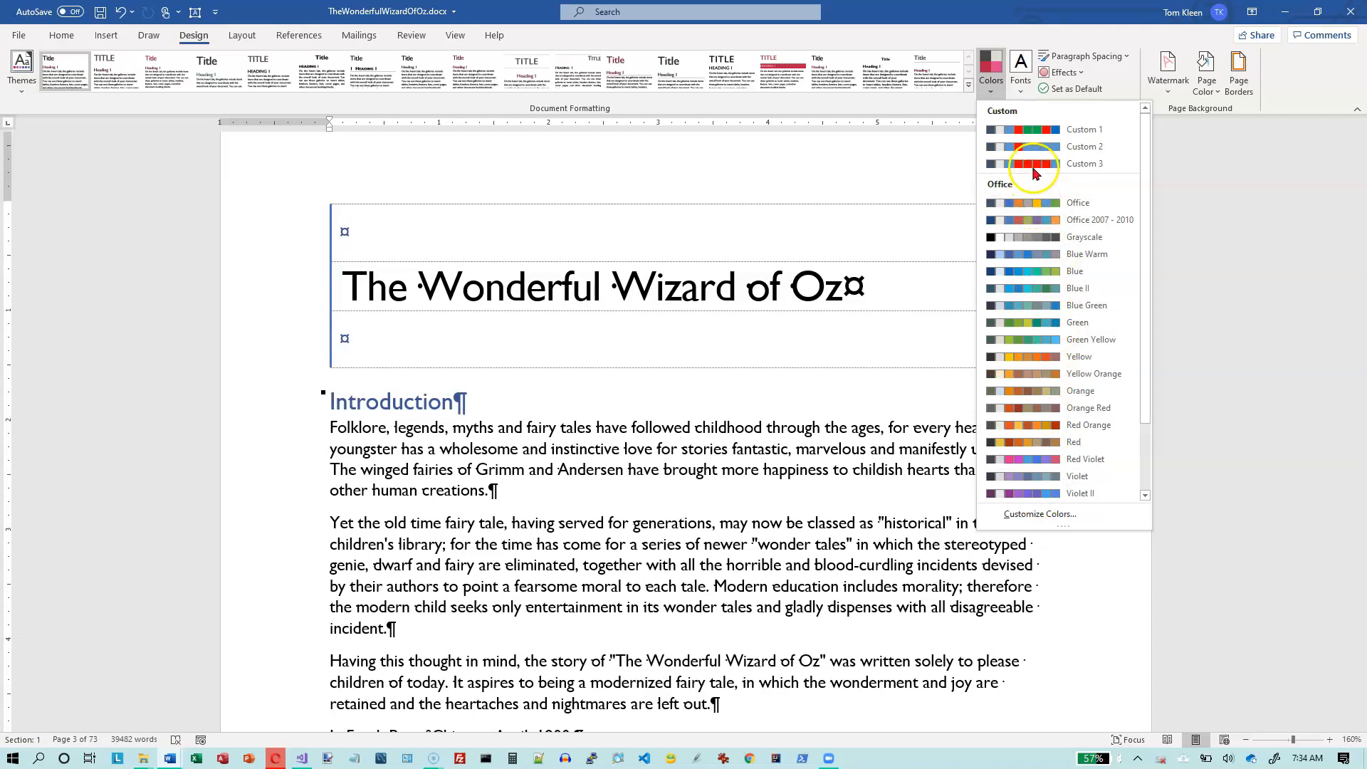
Step: Preview theme font sets on the document, including Office, Office 2007 - 2010, Century Gothic and Calibri-Cambria
left_click(1017, 89)
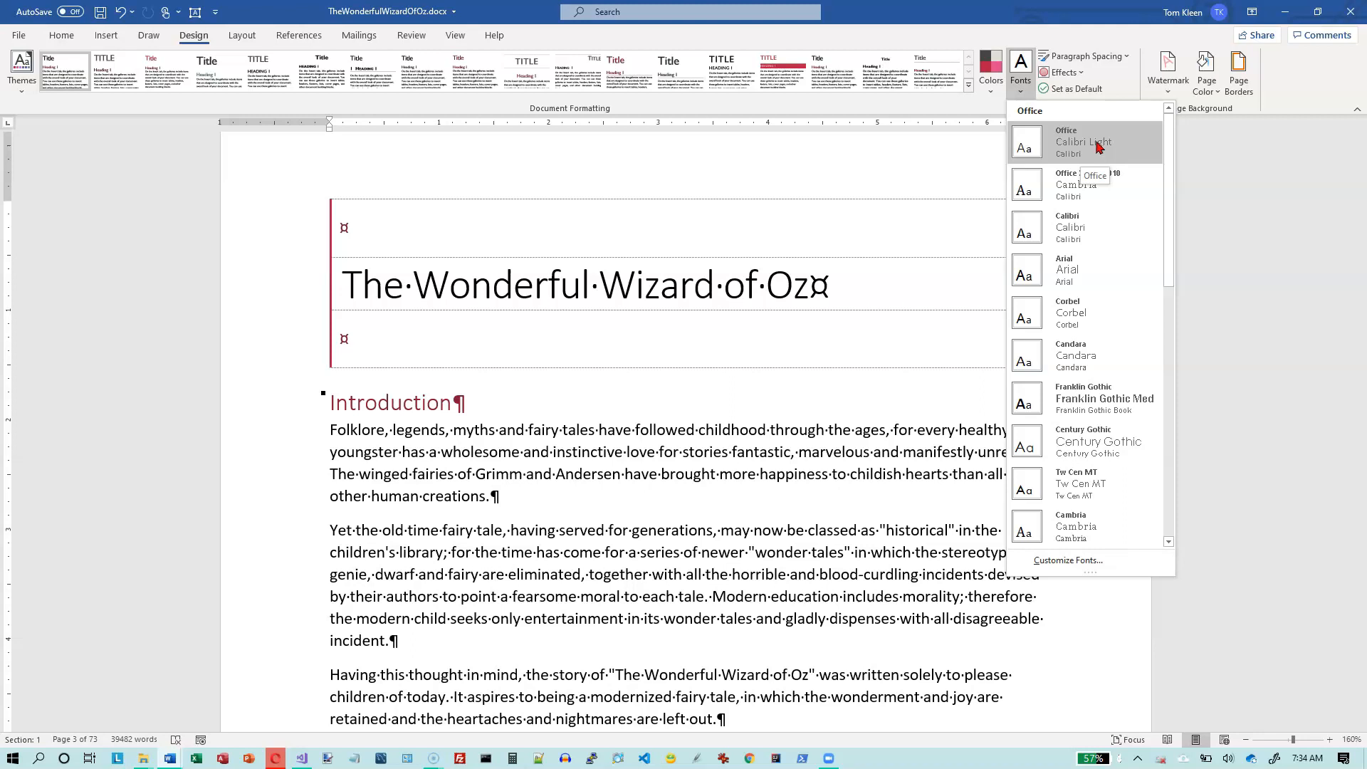
left_click(1081, 155)
left_click(1084, 189)
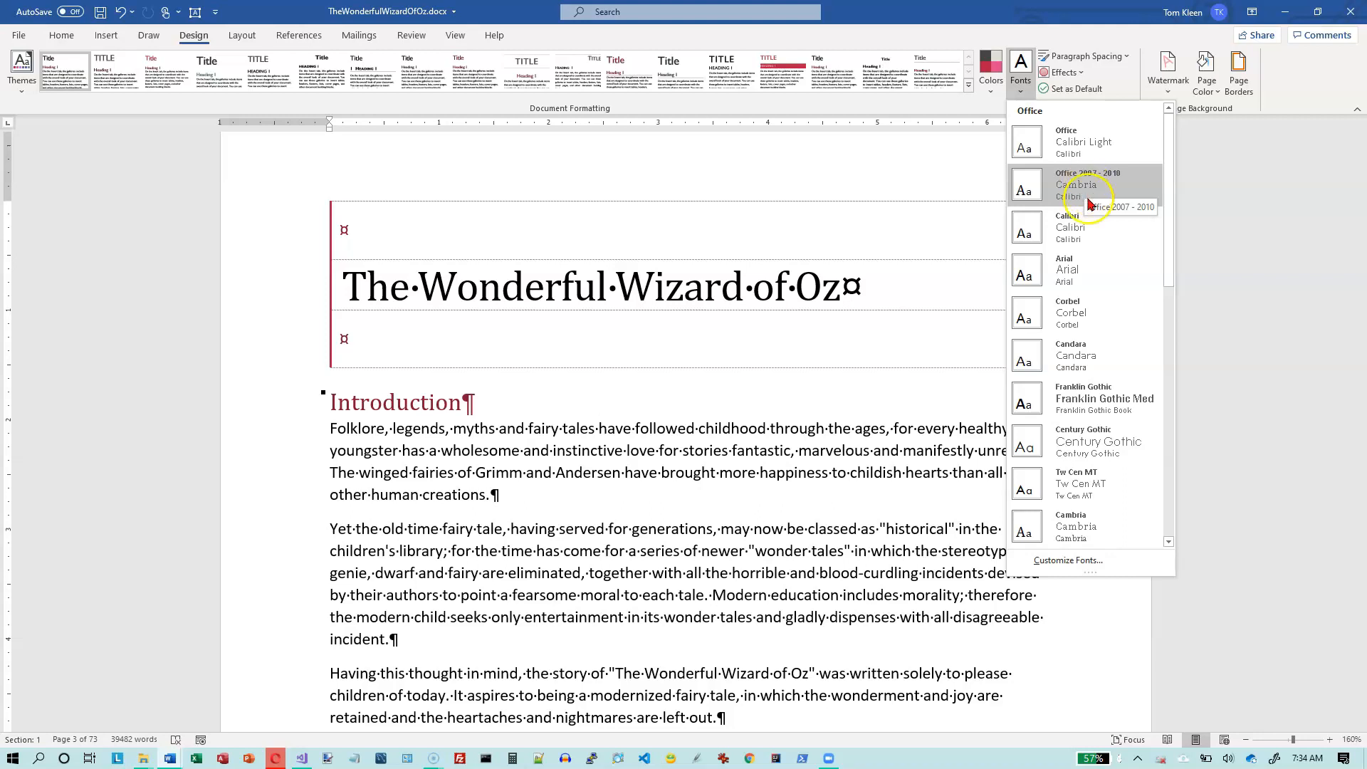
left_click(1088, 225)
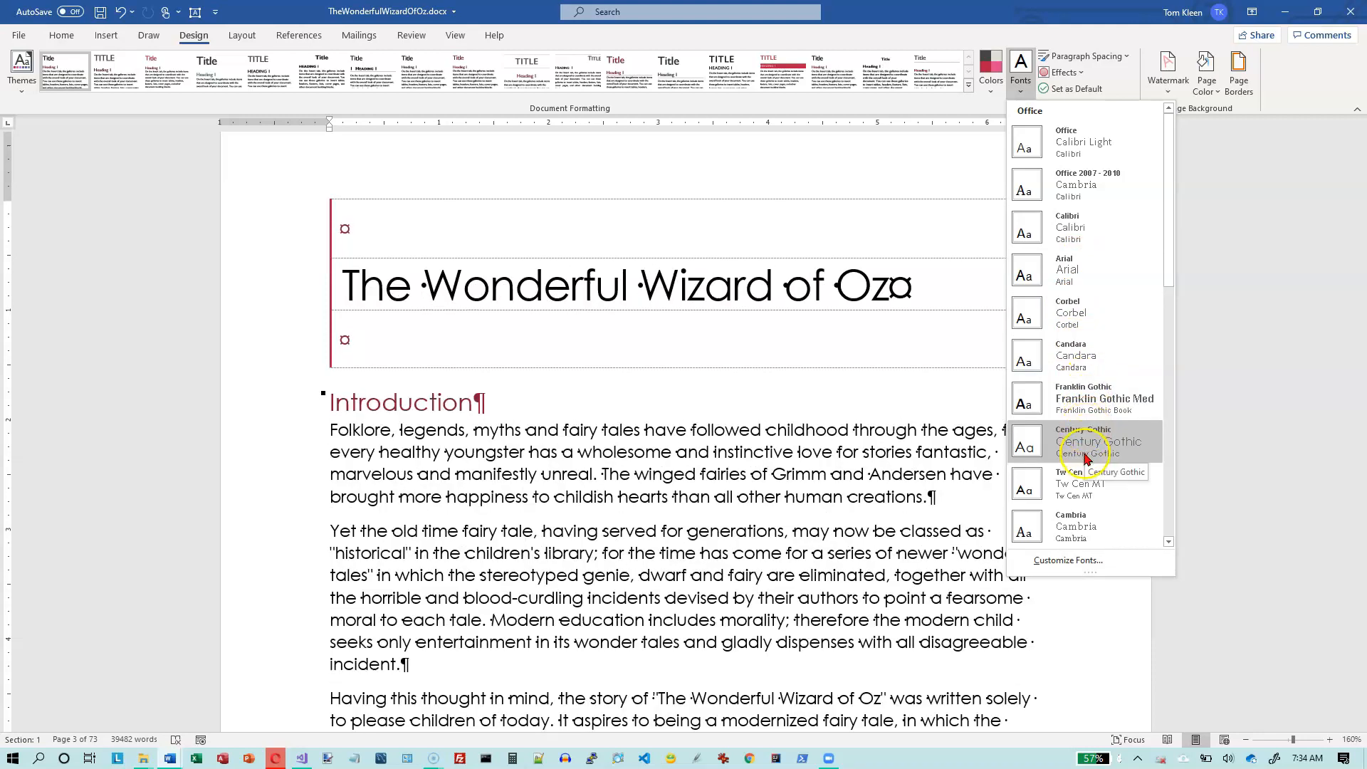
left_click(1167, 525)
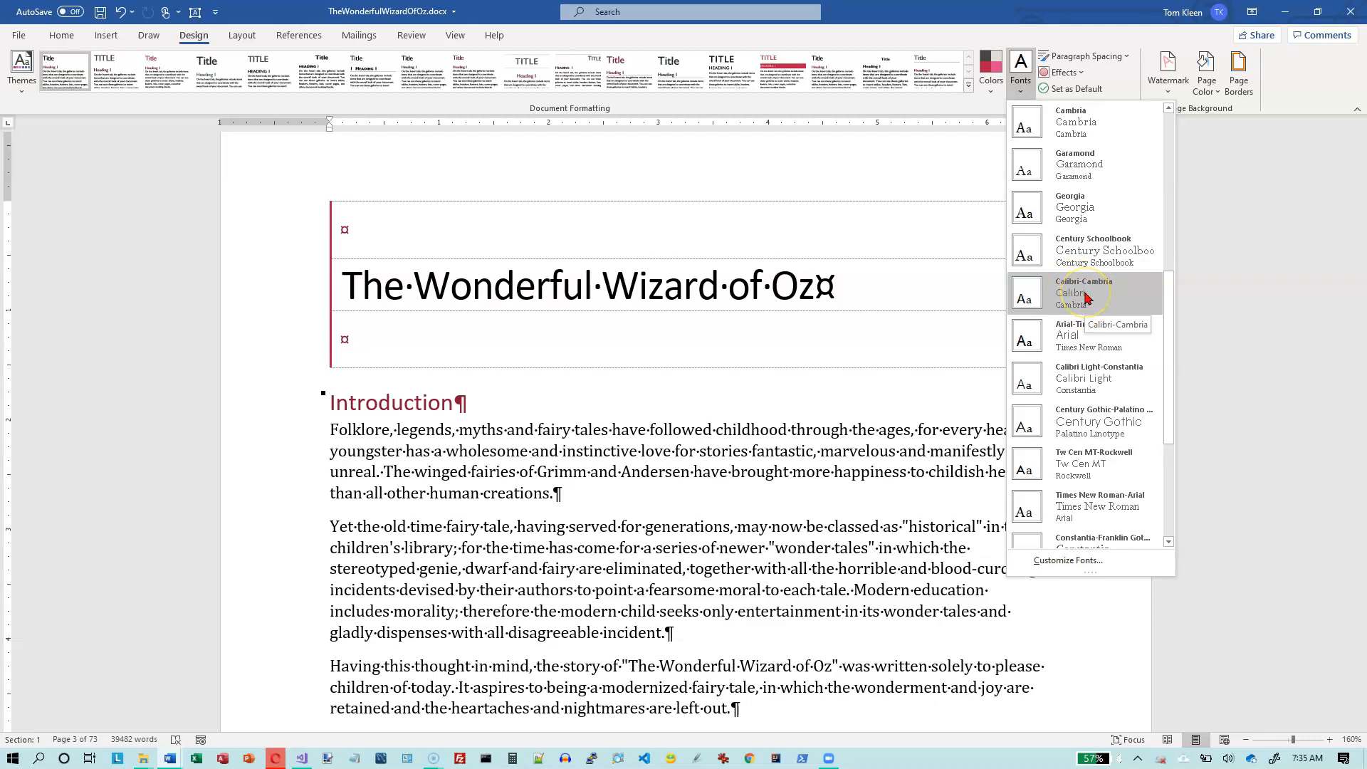
left_click(1085, 308)
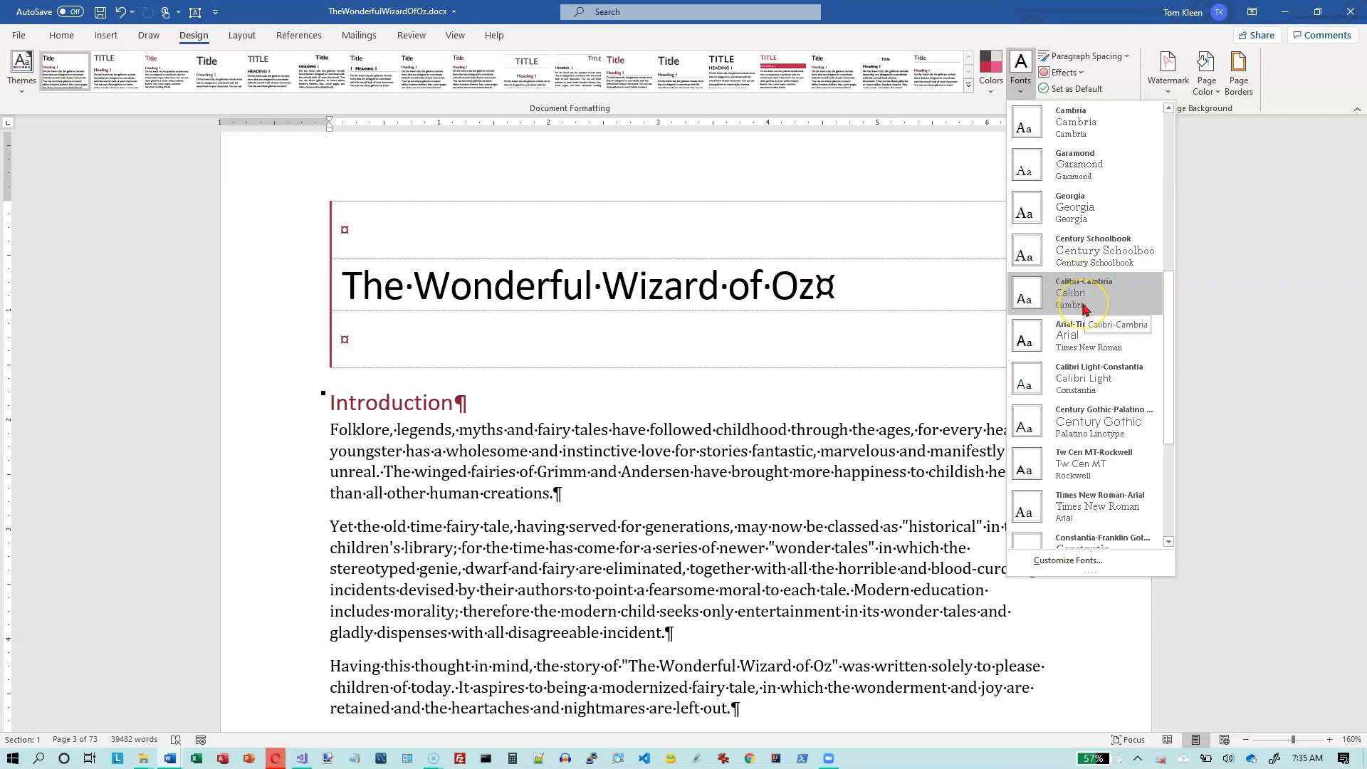